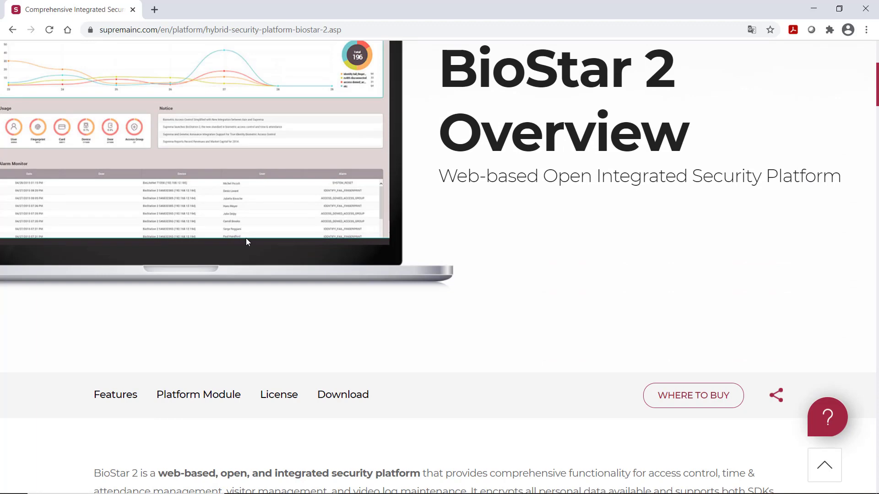
Download the BioStar 2.8.9 Setup(x64) installation package from Suprema's BioStar 2 download resources.
left_click(353, 401)
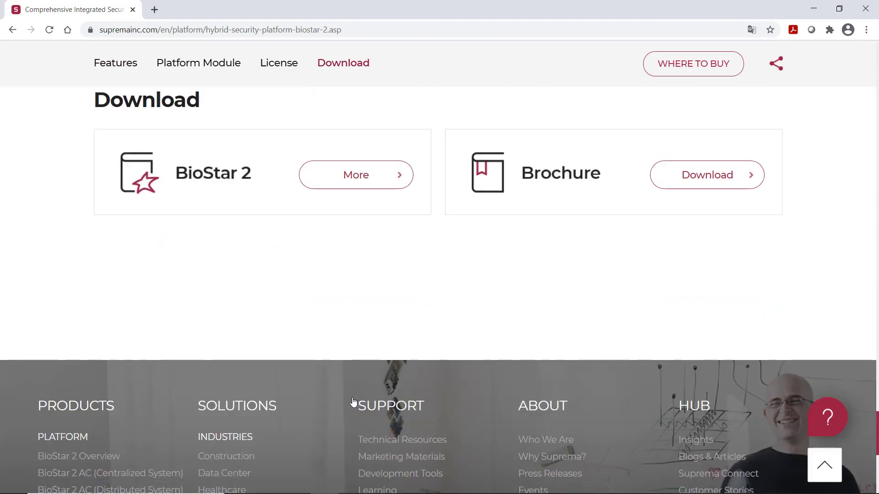
left_click(355, 177)
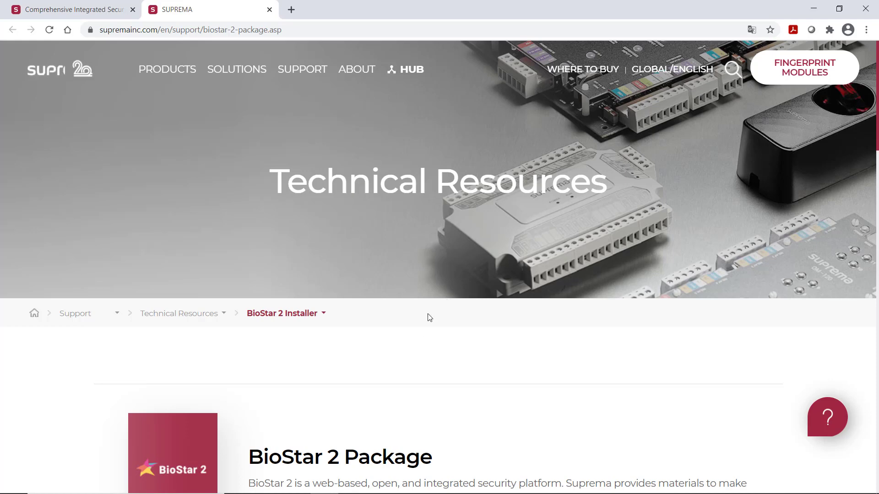
scroll(426, 332, "down", 1)
scroll(426, 333, "down", 5)
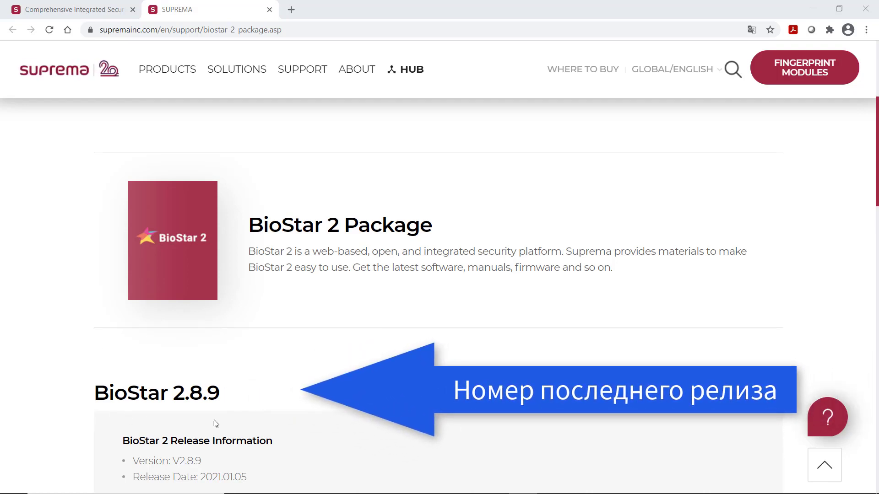
scroll(425, 333, "down", 6)
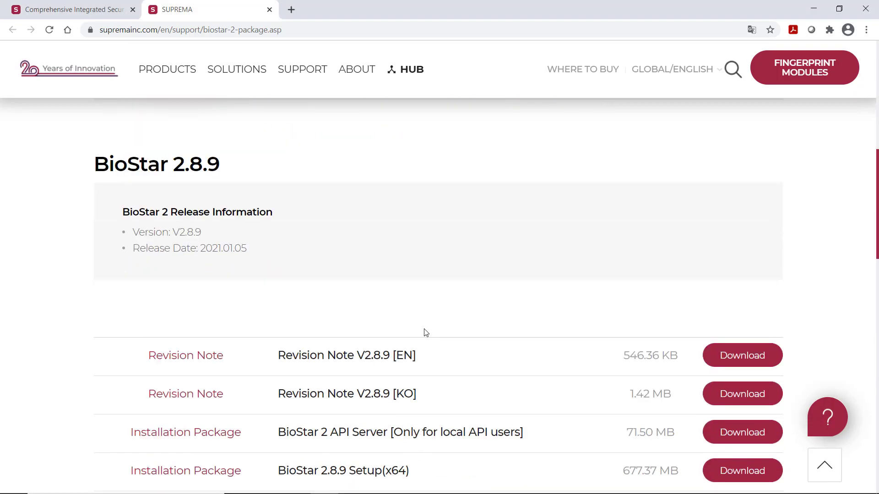
scroll(426, 332, "down", 2)
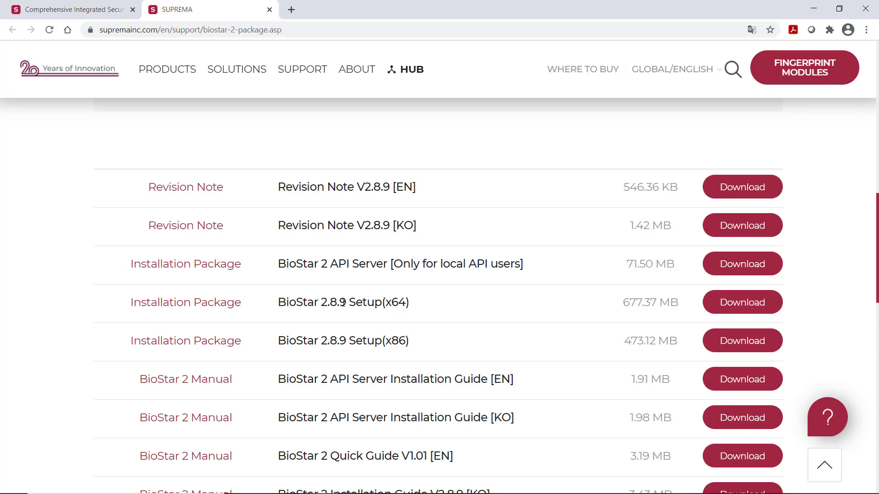
left_click(747, 306)
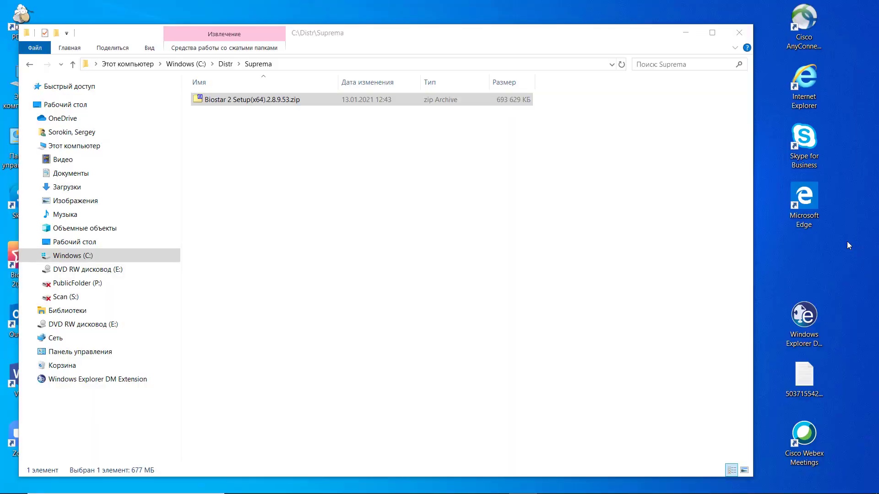
Extract Biostar 2 Setup(x64).2.8.9.53.exe from its zip archive into C:\Distr\Suprema and launch the installer.
double_click(261, 101)
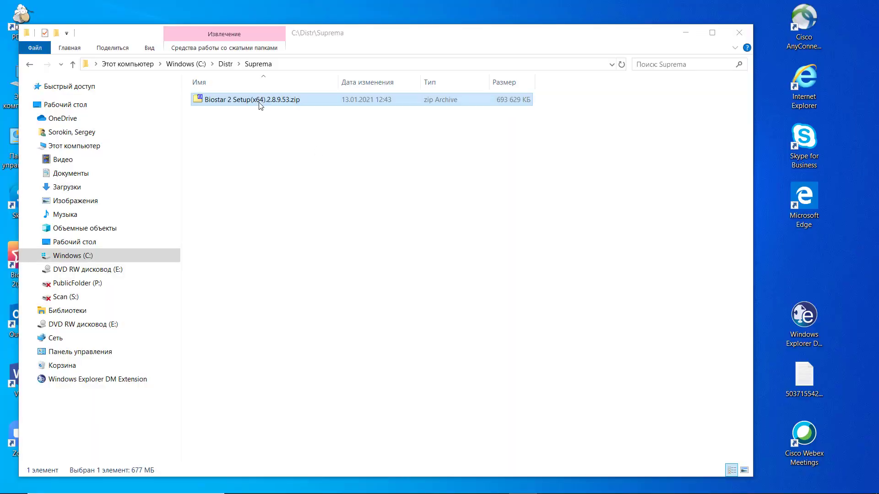
double_click(234, 254)
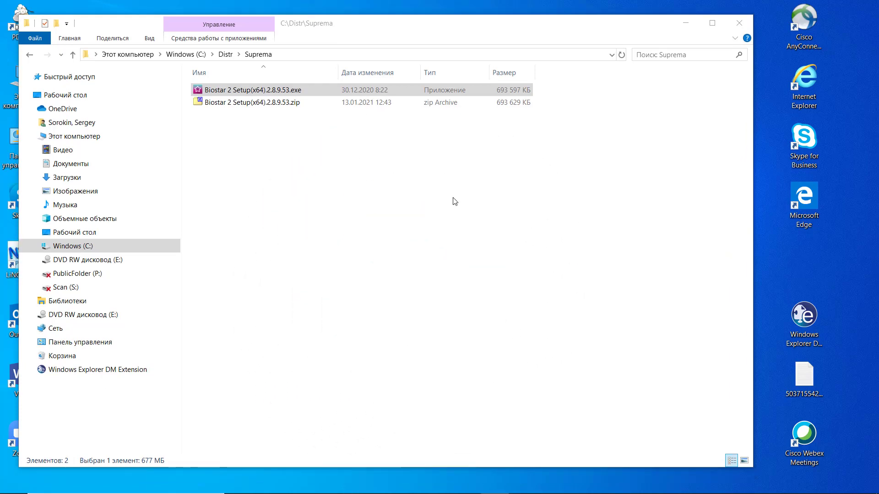
double_click(282, 91)
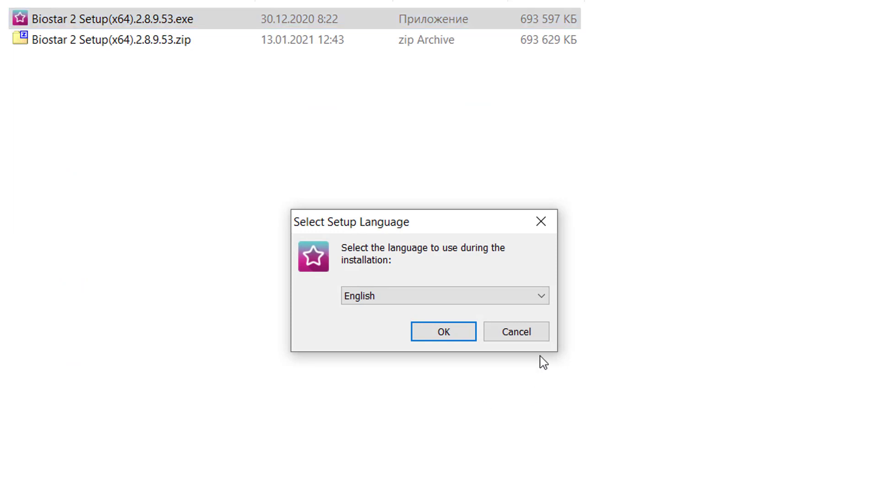
Choose English as the setup language and accept the software license agreement.
left_click(541, 298)
left_click(540, 299)
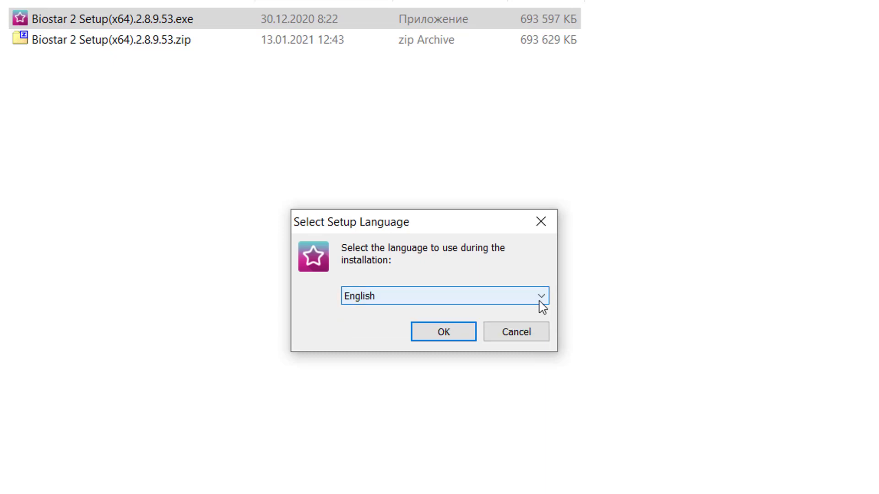
left_click(456, 337)
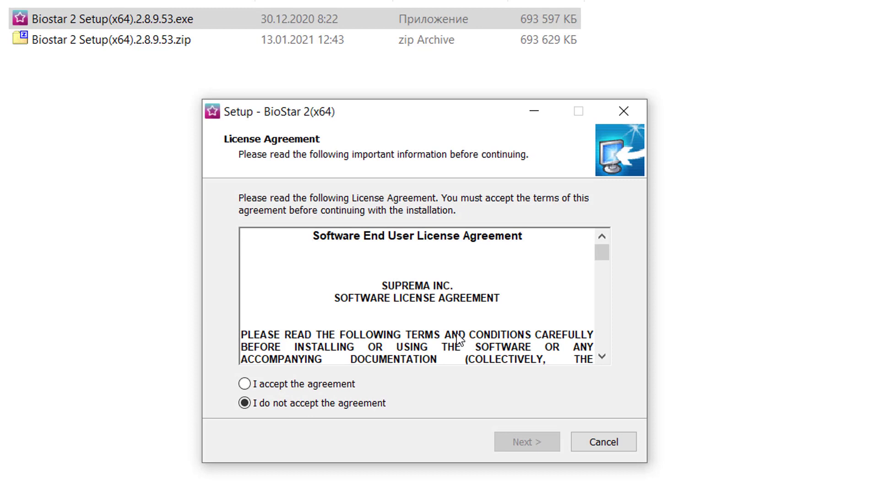
left_click(245, 387)
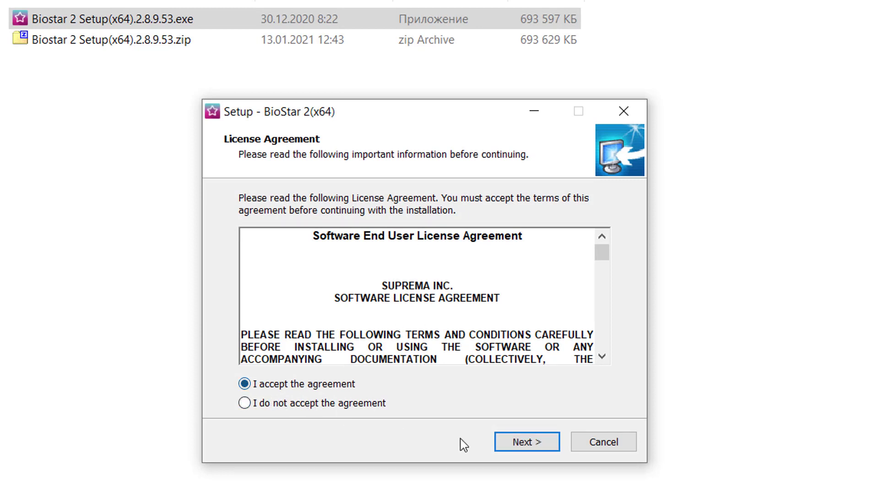
left_click(524, 447)
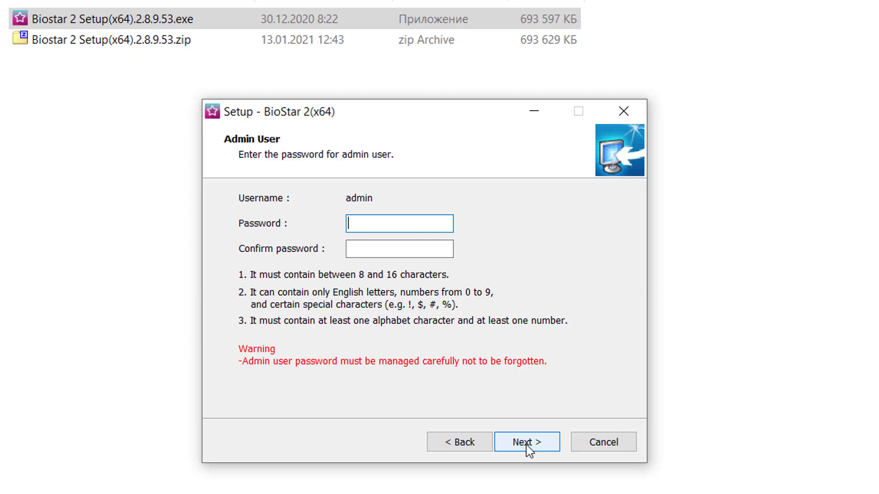
Enter and confirm the password for the BioStar 2 admin user.
type("**********")
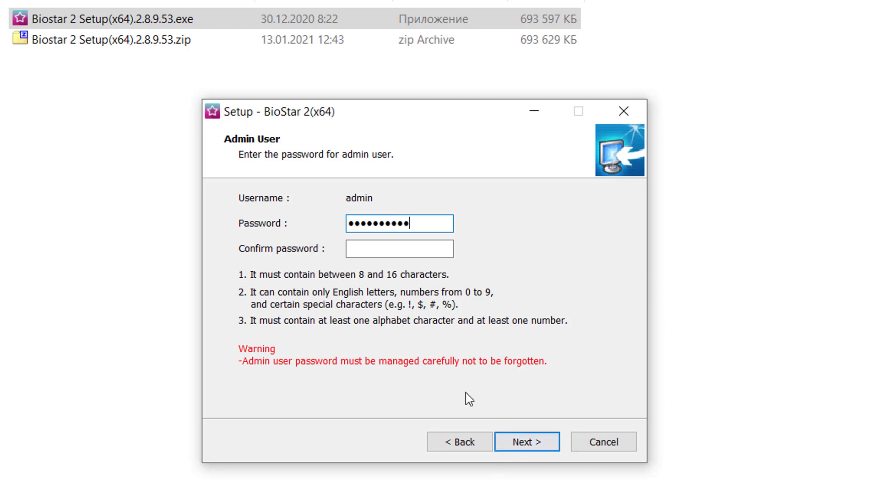
left_click(400, 251)
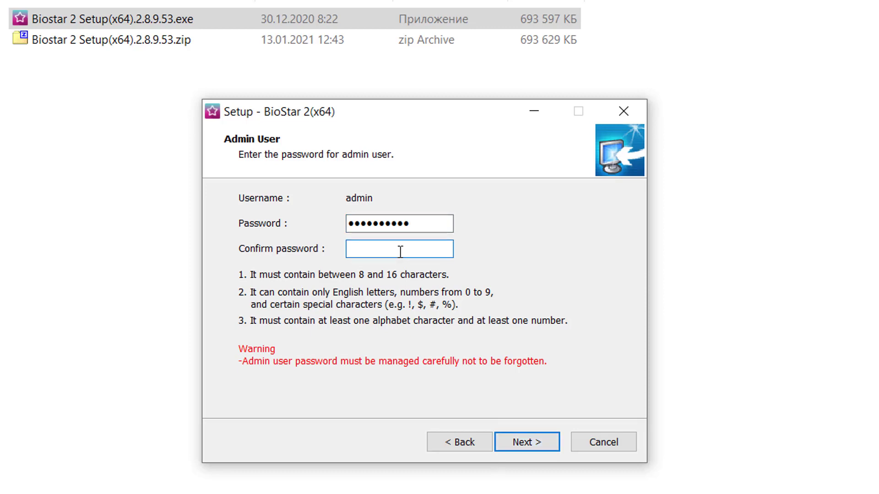
type("**********")
left_click(532, 452)
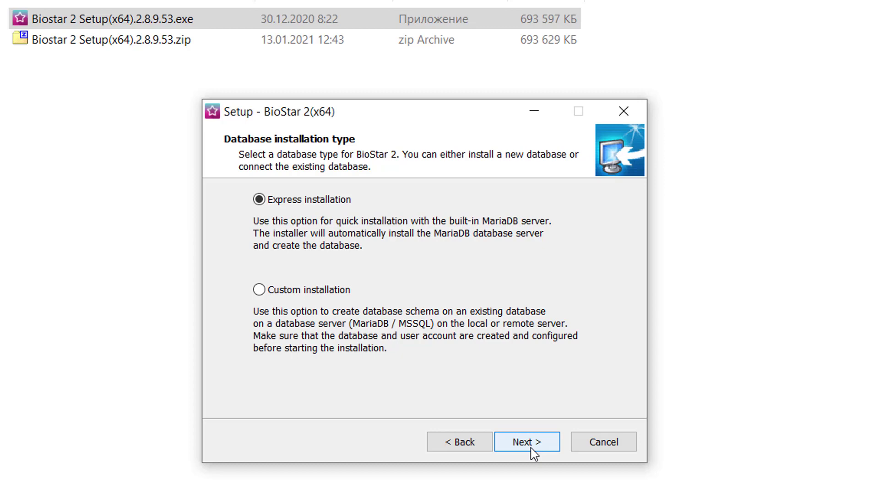
Choose Express installation for the database, and enter and confirm the database root account password.
left_click(532, 451)
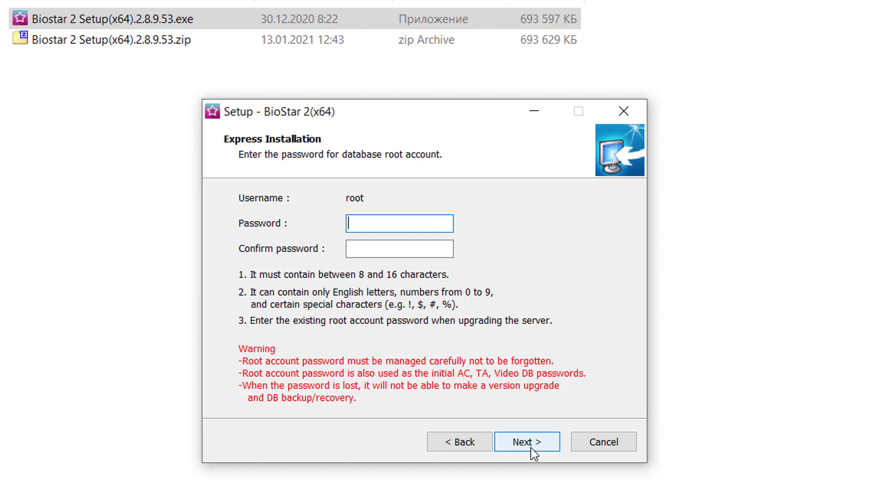
type("••••••••••")
left_click(413, 249)
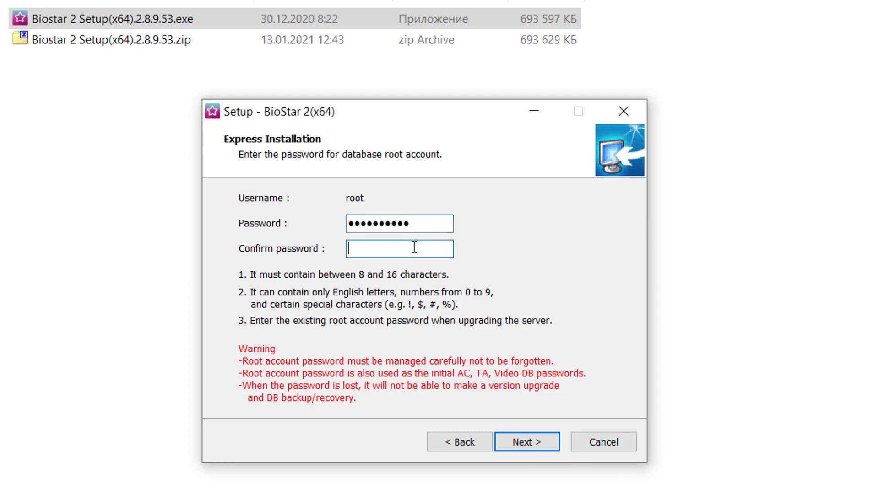
type("••••••••••")
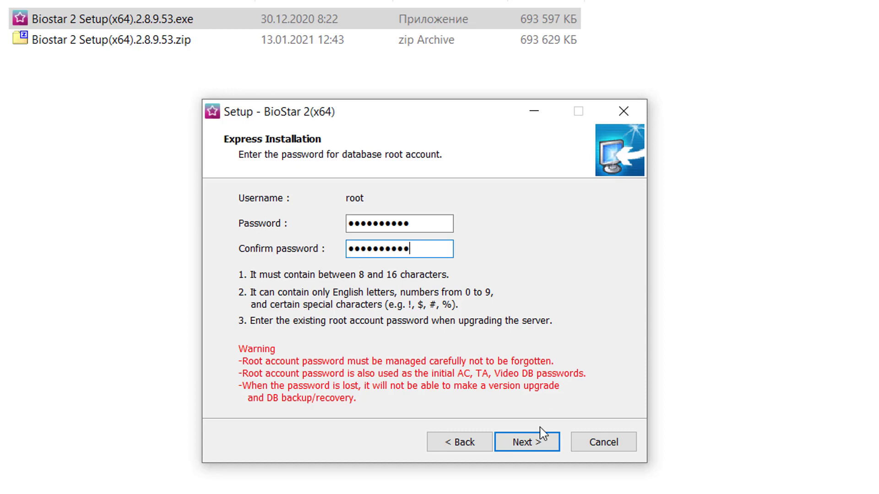
left_click(532, 449)
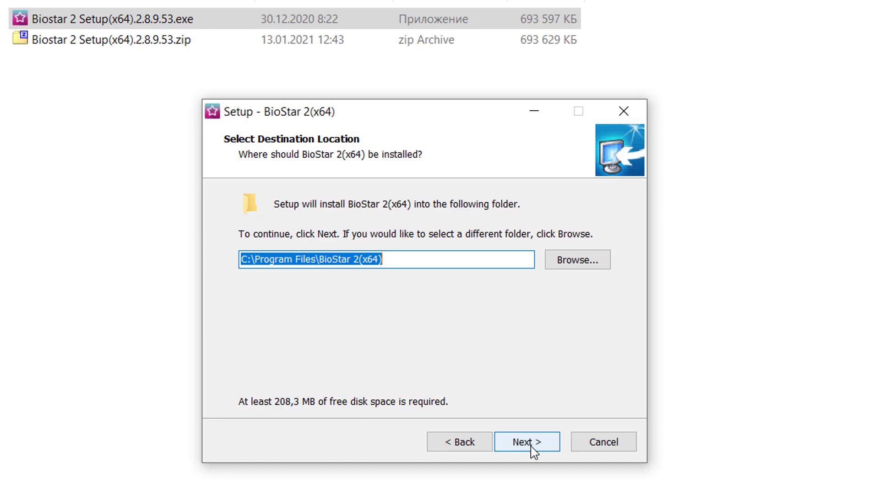
Accept C:\Program Files\BioStar 2(x64) as the destination and its util subfolder for the encrypt key, and acknowledge the personal information notice.
left_click(526, 442)
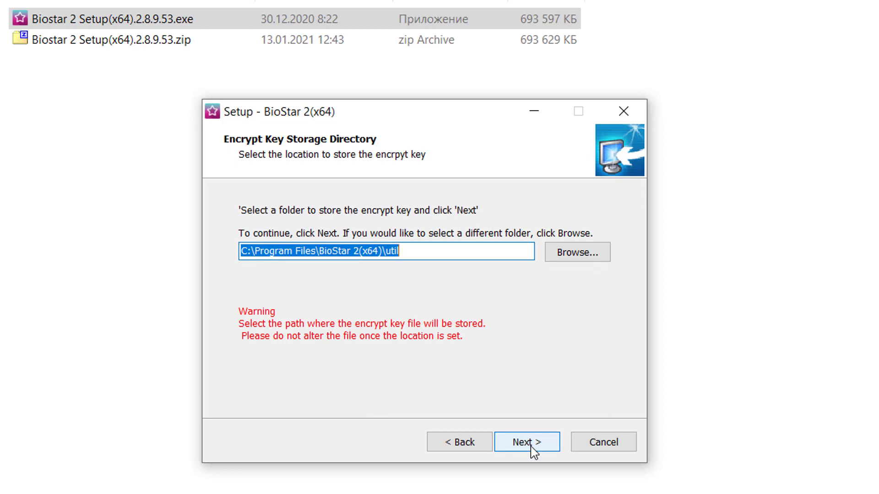
left_click(526, 442)
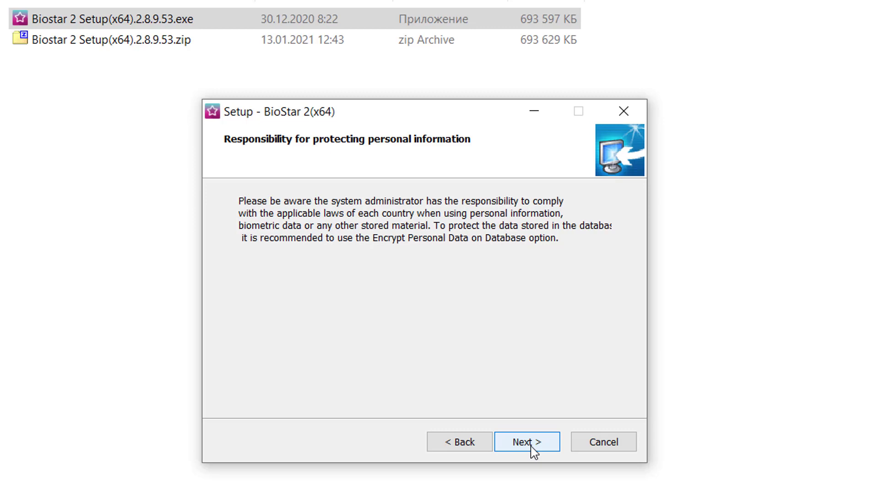
left_click(526, 442)
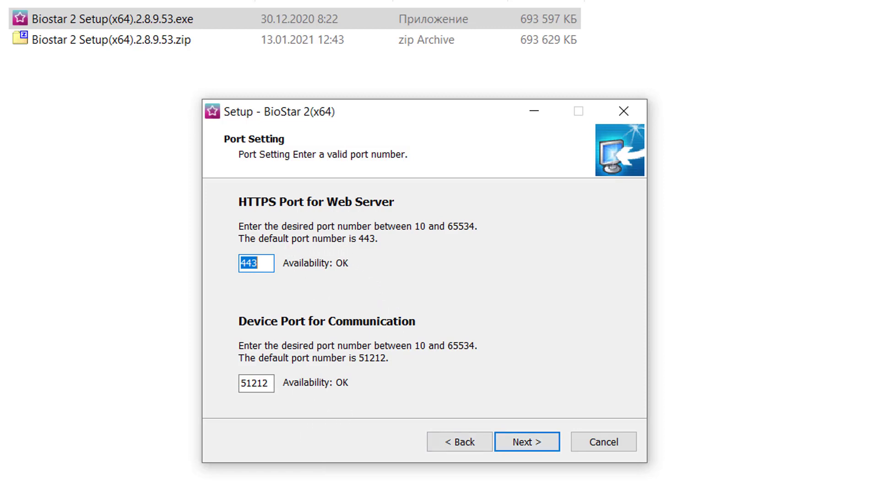
Keep HTTPS port 443 and device port 51212, and start the Full installation with Server and USB Device Agent.
left_click(526, 442)
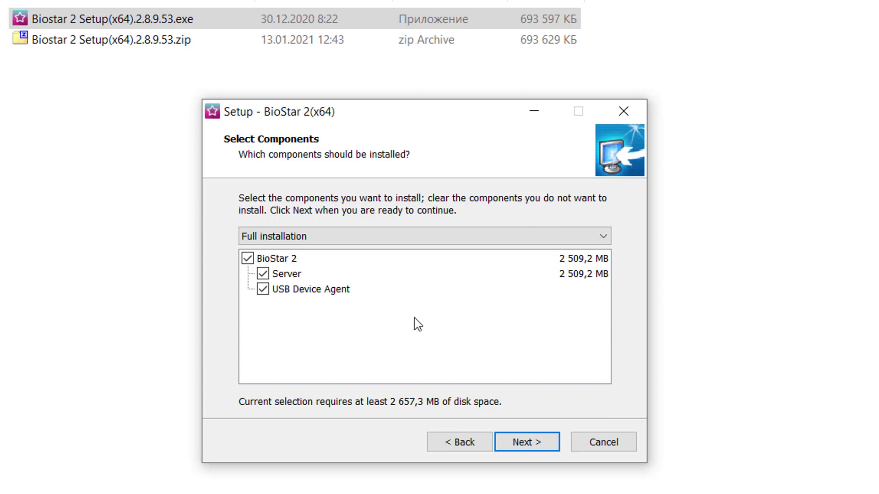
left_click(526, 442)
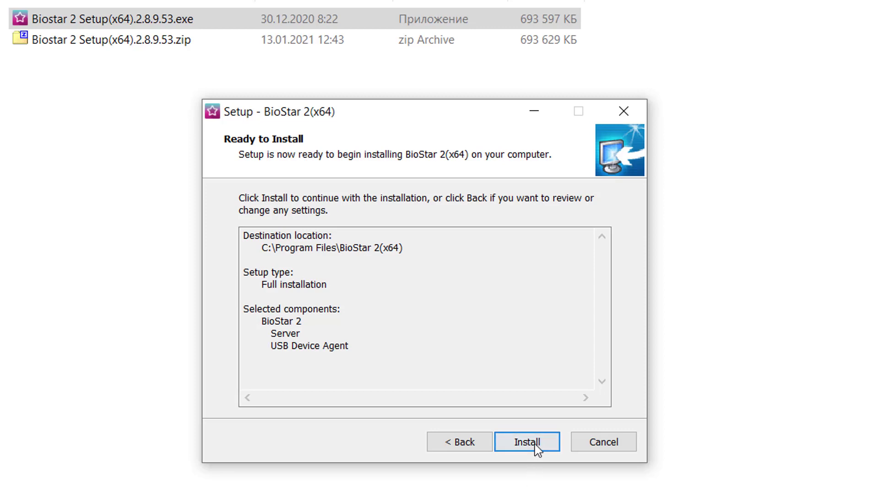
left_click(533, 445)
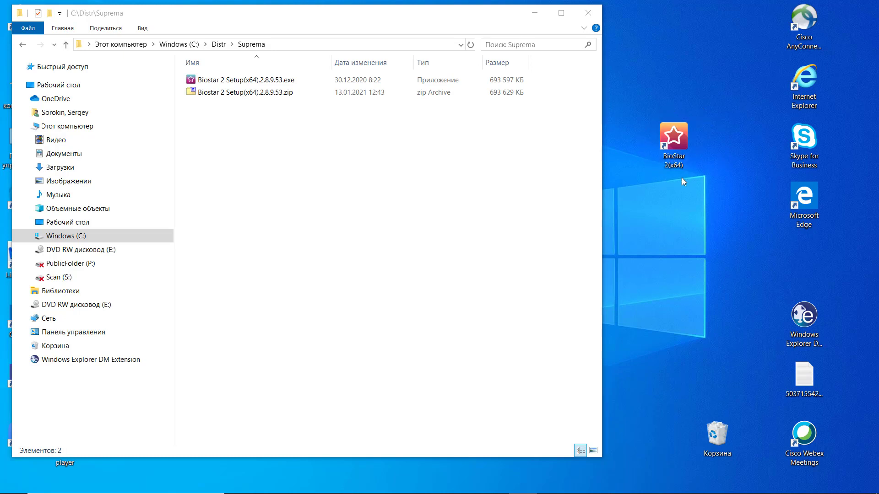
Open BioStar 2 from its desktop shortcut and download the https certification install program from the login page.
double_click(681, 145)
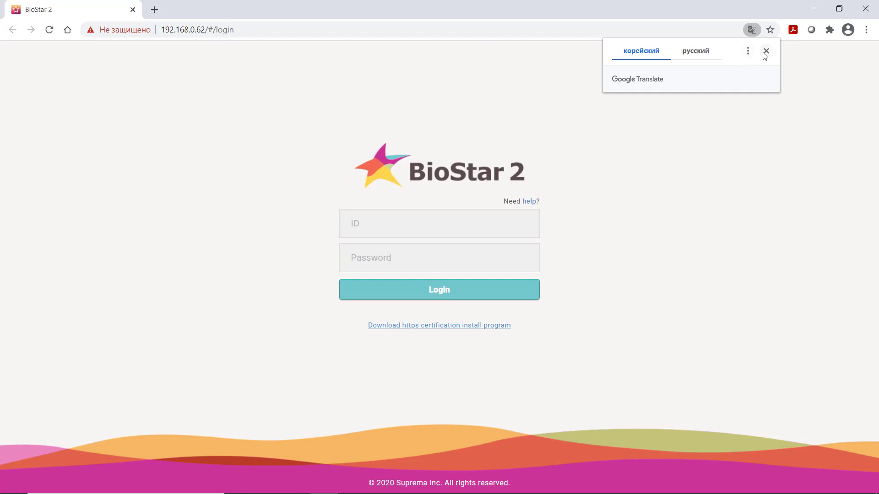
left_click(767, 51)
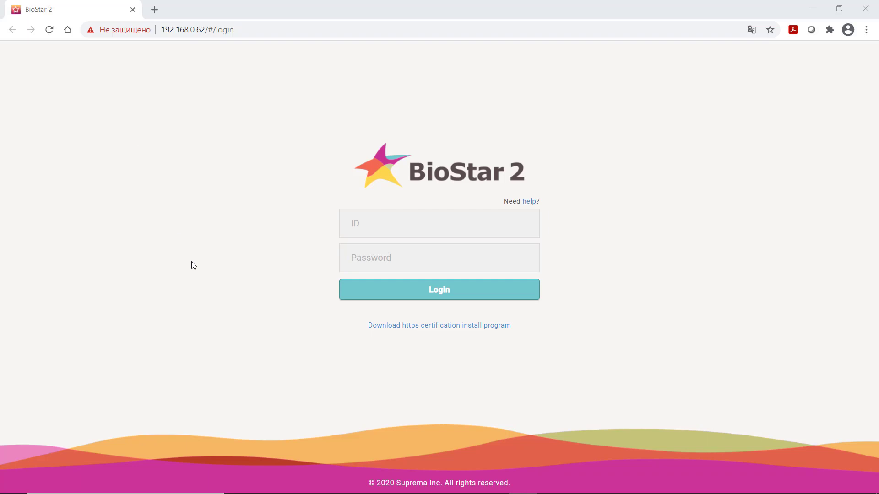
left_click(423, 331)
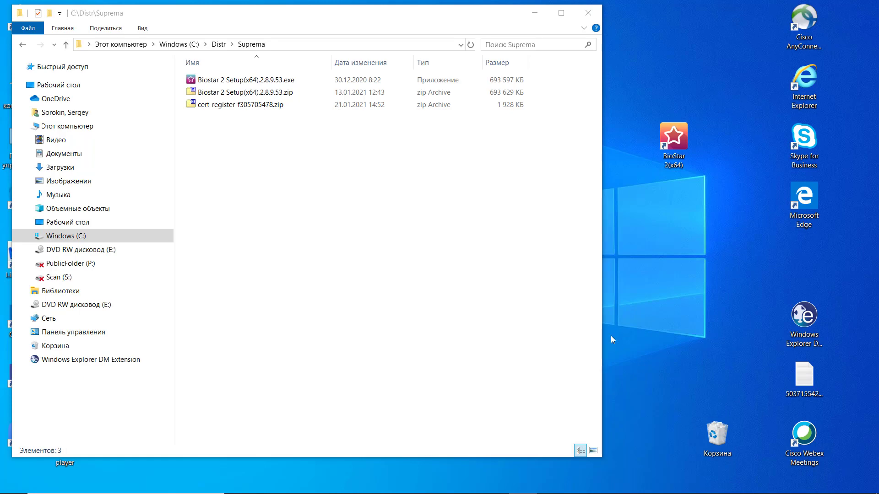
Extract the certmgr folder, cert-register.exe and both DLL files from cert-register-f305705478.zip into C:\Distr\Suprema, then close the archive.
double_click(253, 108)
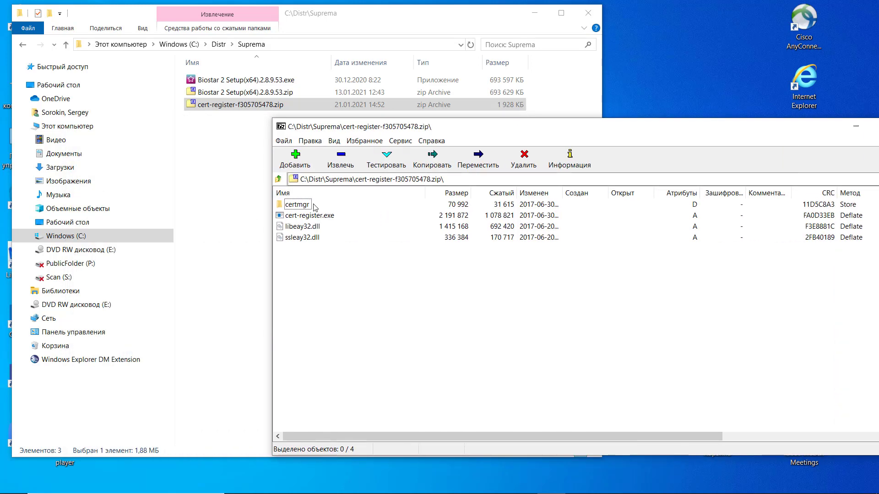
left_click(306, 206)
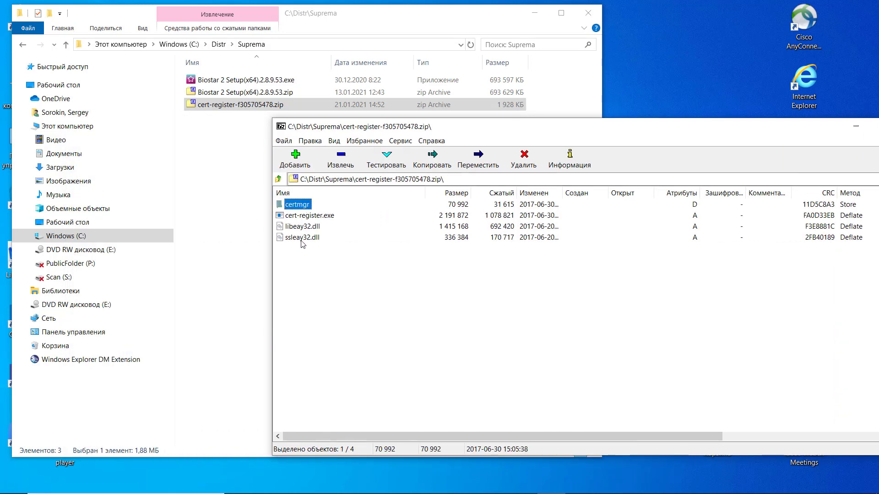
left_click(303, 238, "shift")
left_click_drag(306, 208, 222, 164)
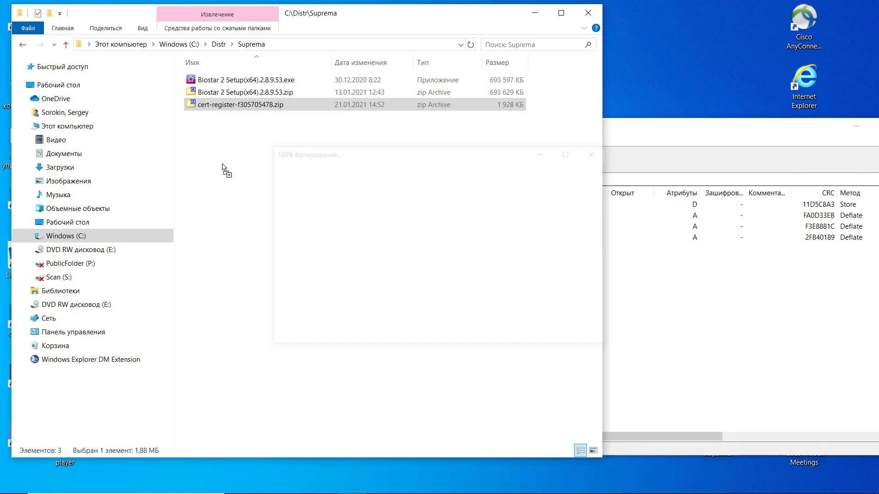
left_click_drag(670, 134, 261, 182)
left_click(500, 174)
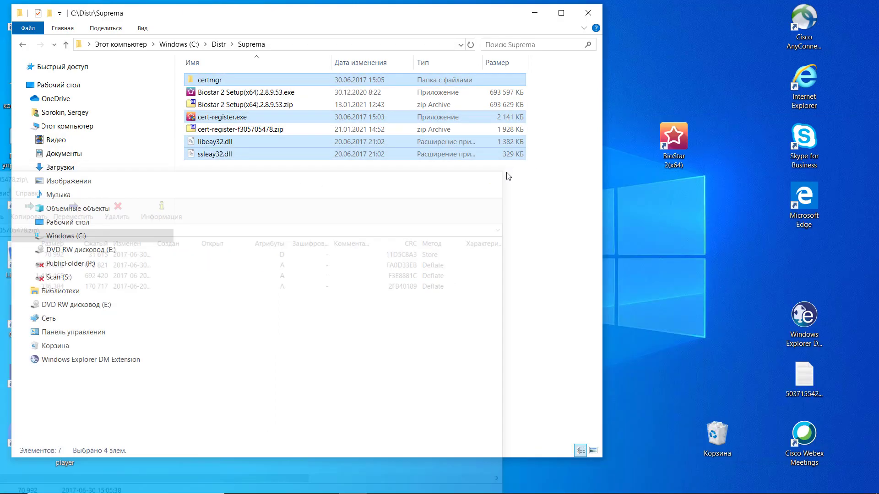
Run the extracted cert-register.exe certificate registration program.
left_click(222, 117)
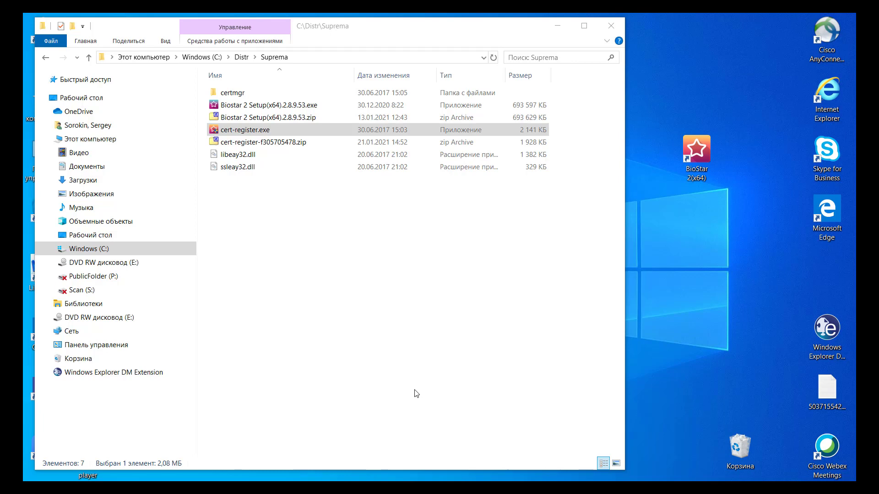
double_click(257, 131)
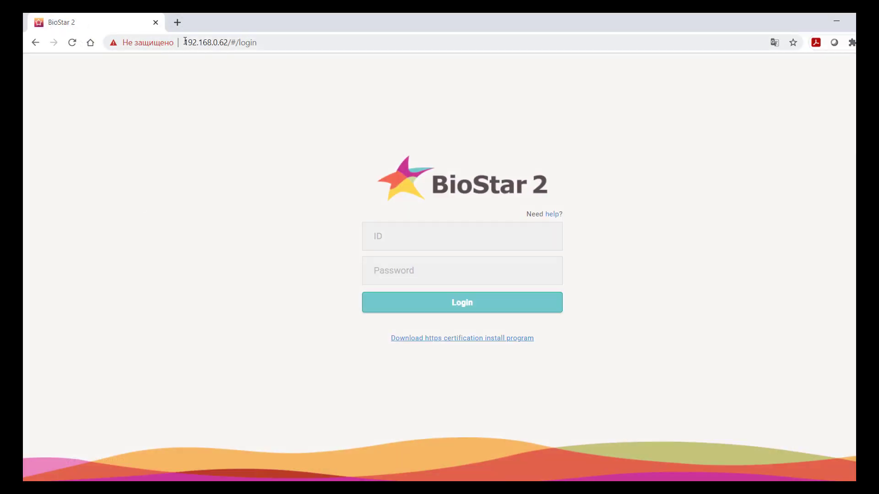
Enroll the certificate for server address 192.168.0.62, copied from the login page's URL, and accept its installation as a trusted root certificate.
left_click_drag(185, 42, 253, 44)
key("ctrl+c")
left_click(211, 42)
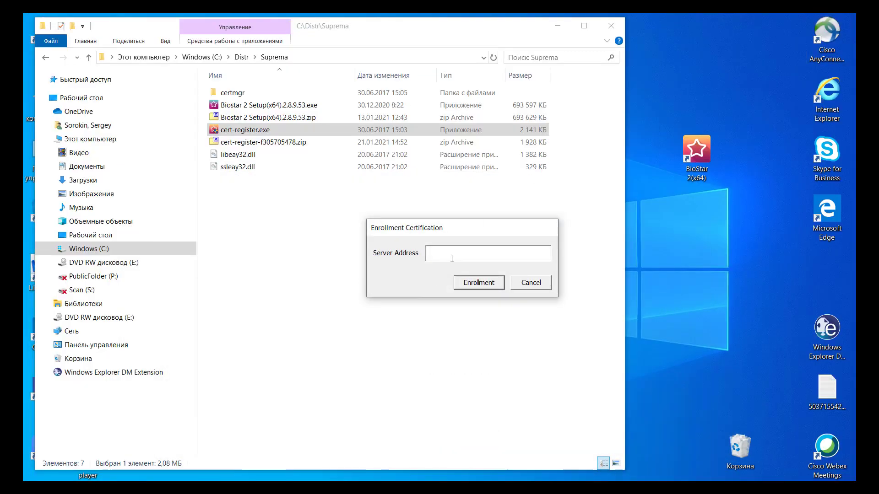
left_click(452, 258)
key("ctrl+v")
left_click(479, 283)
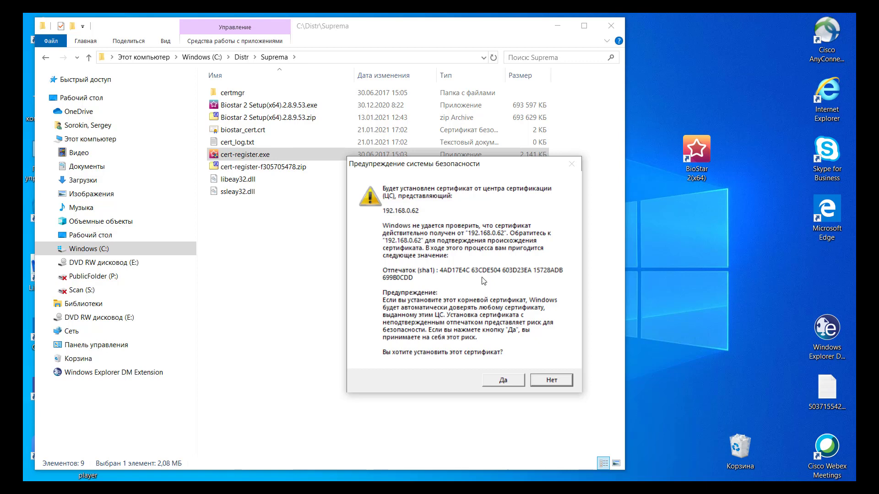
left_click(508, 380)
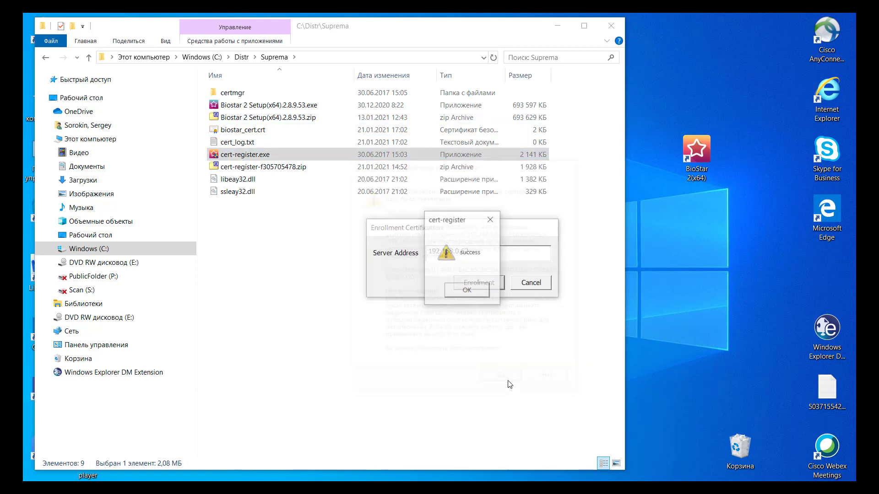
left_click(468, 291)
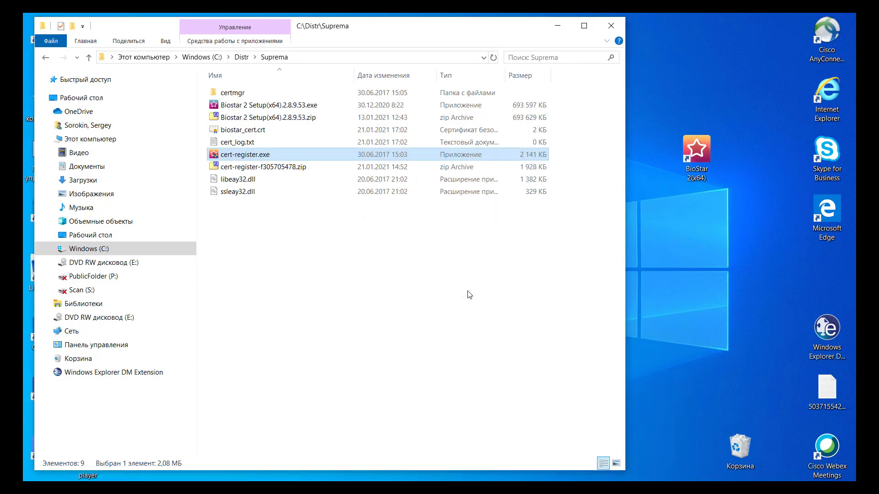
Reopen BioStar 2 from its desktop shortcut and log in as admin with the account password, declining to save it in the browser.
left_click(853, 458)
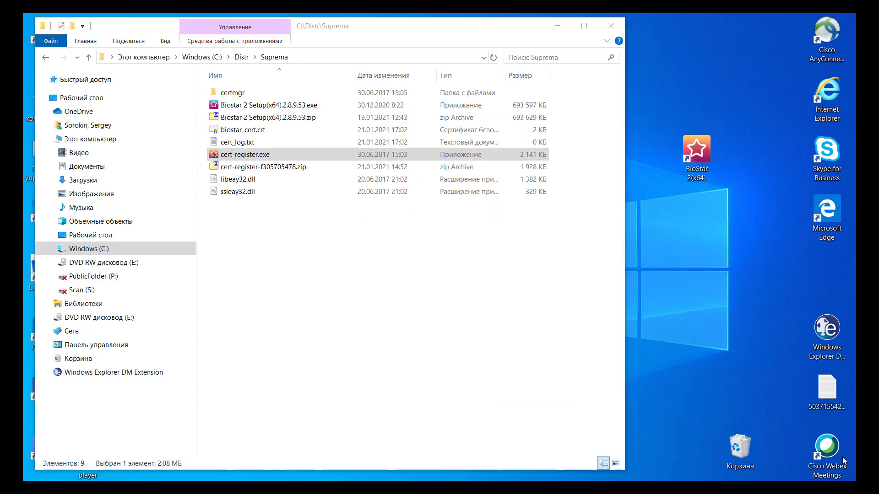
double_click(697, 151)
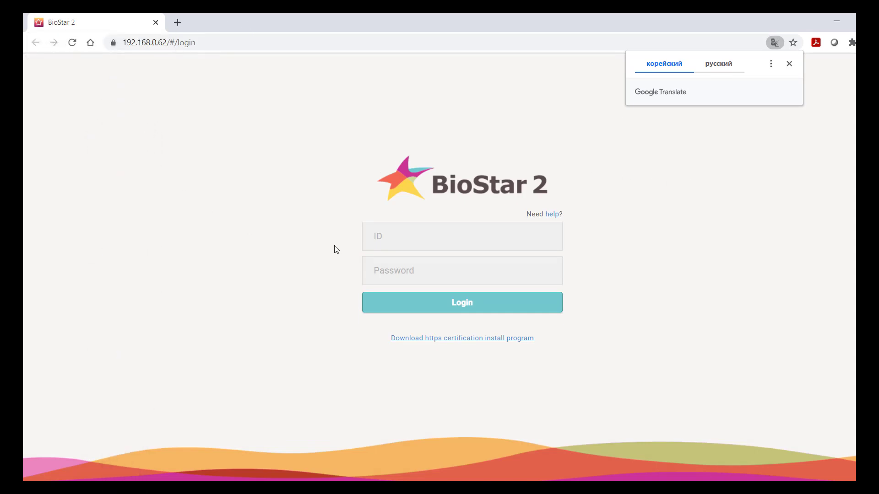
left_click(432, 236)
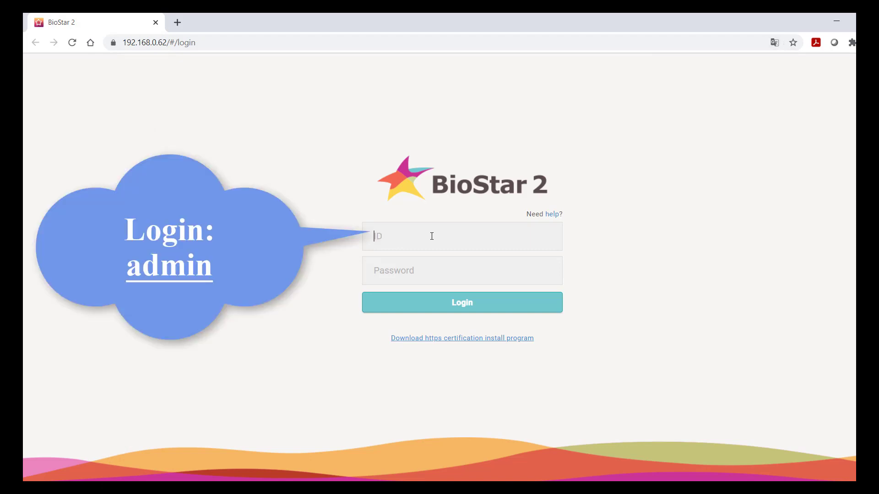
type("admin")
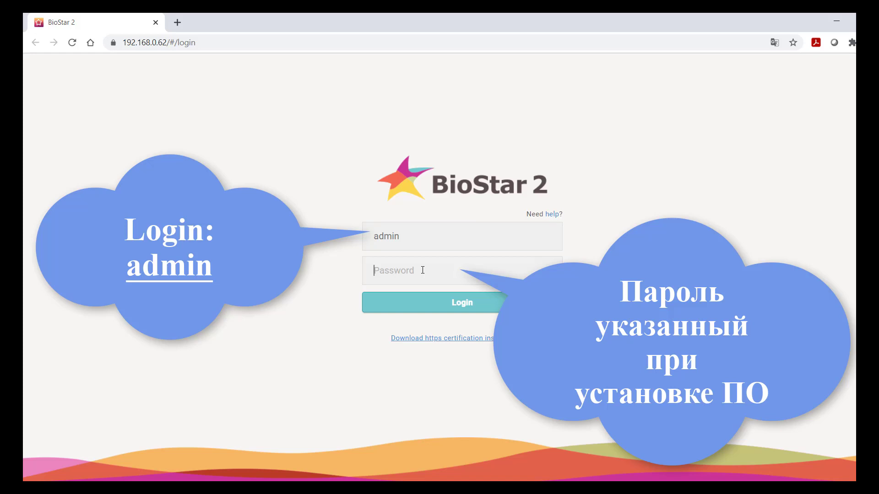
type("•••••••••")
left_click(462, 311)
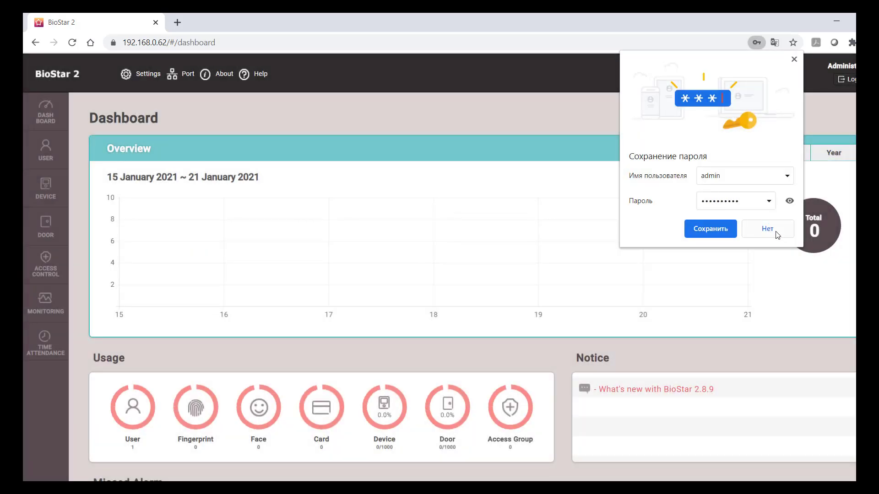
left_click(771, 232)
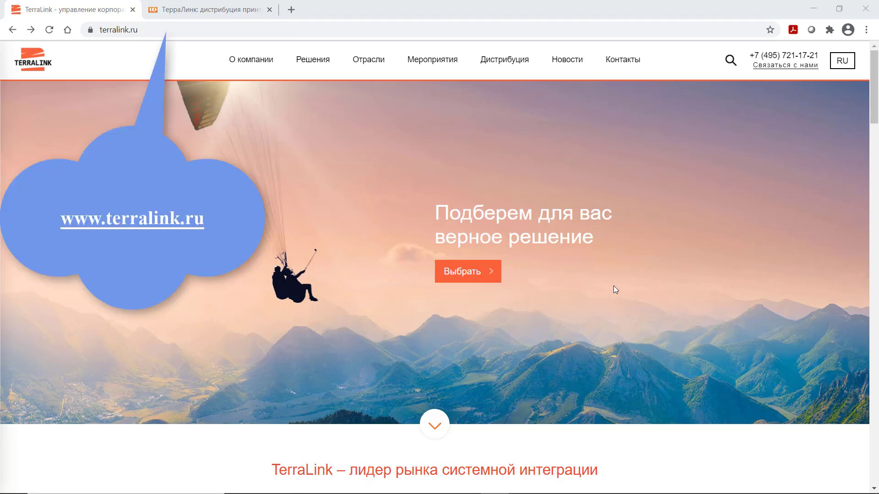
Switch from the terralink.ru site to the already open idcards.ru online store page.
left_click(213, 10)
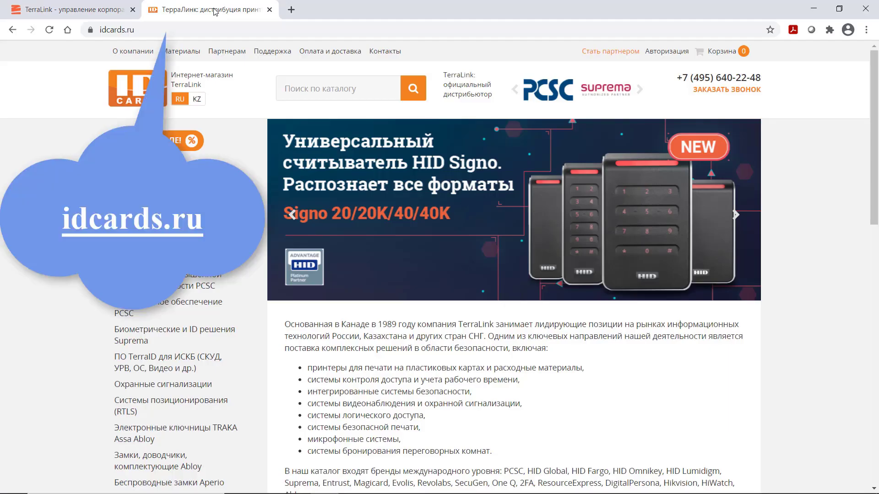